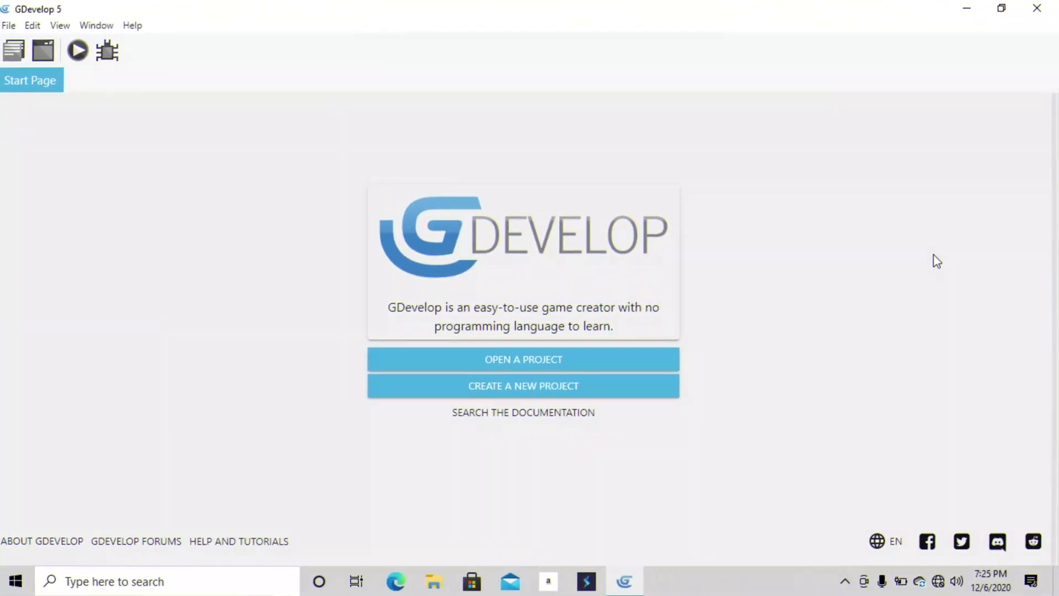
Step: Start a new GDevelop project from a starter and open its new scene
click(532, 359)
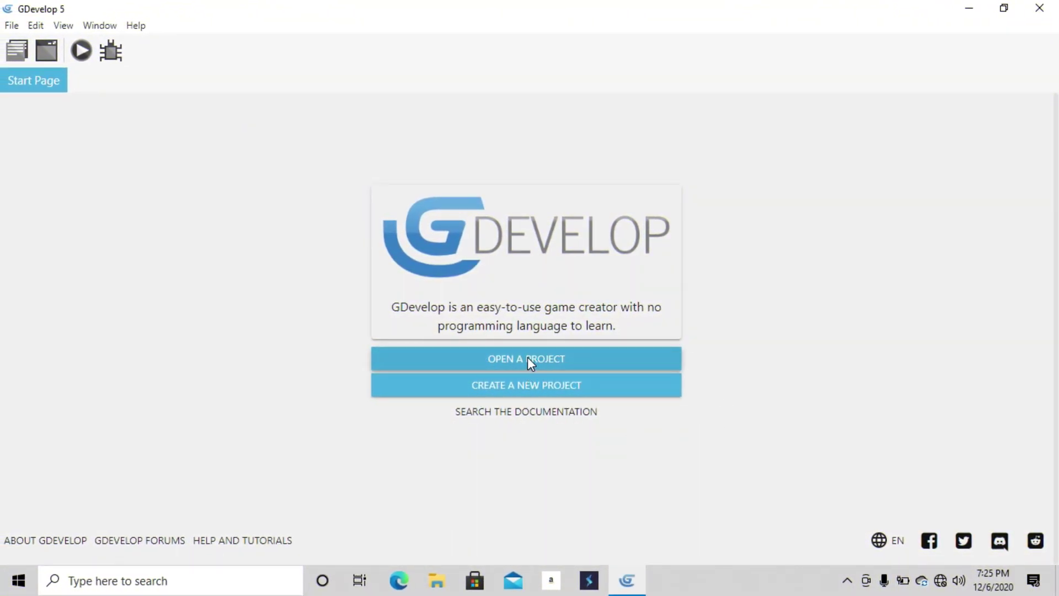
click(481, 385)
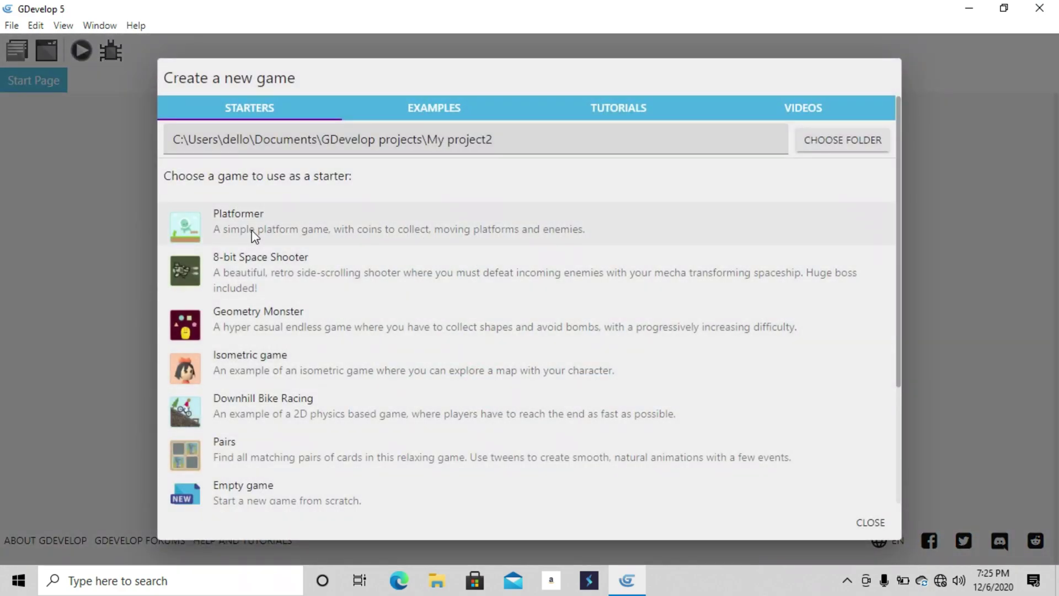
scroll(256, 310, down, 2)
scroll(324, 295, down, 2)
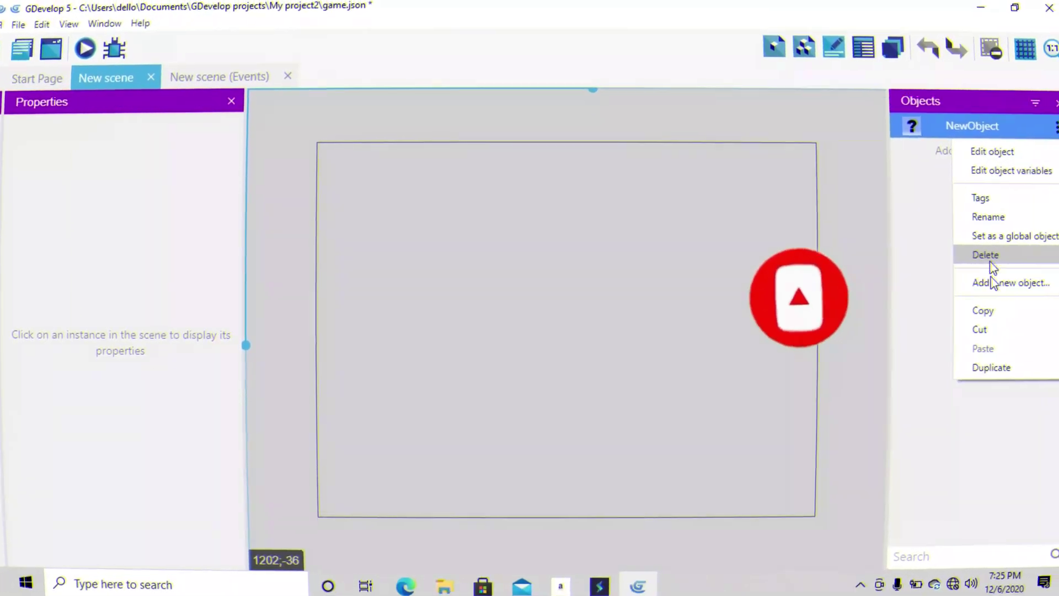
Step: Delete NewObject and confirm removing its references
click(992, 268)
click(580, 286)
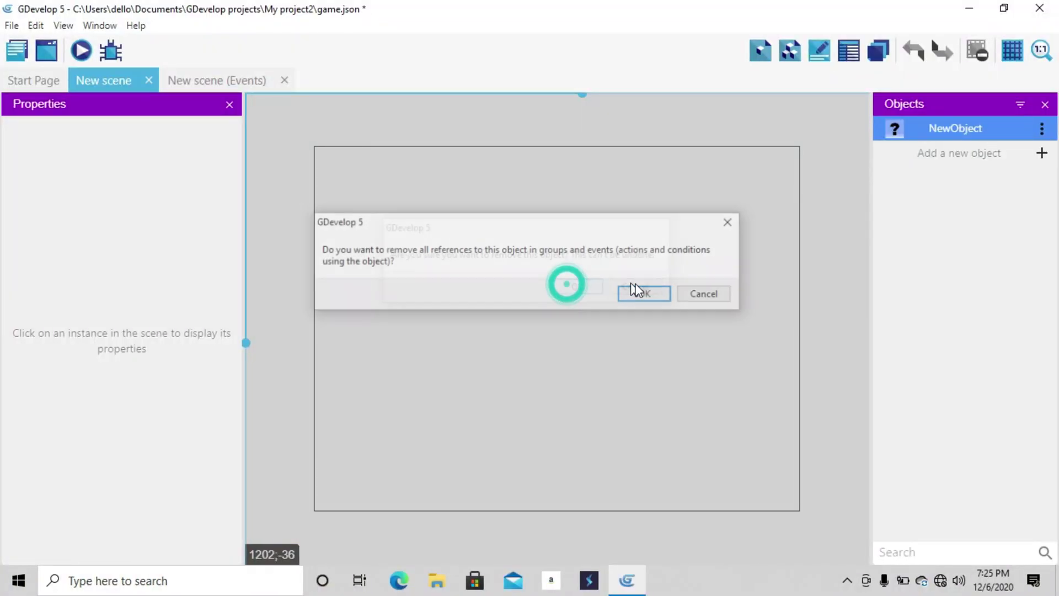
click(644, 293)
Step: Create a new Sprite object and add an animation to it
click(920, 130)
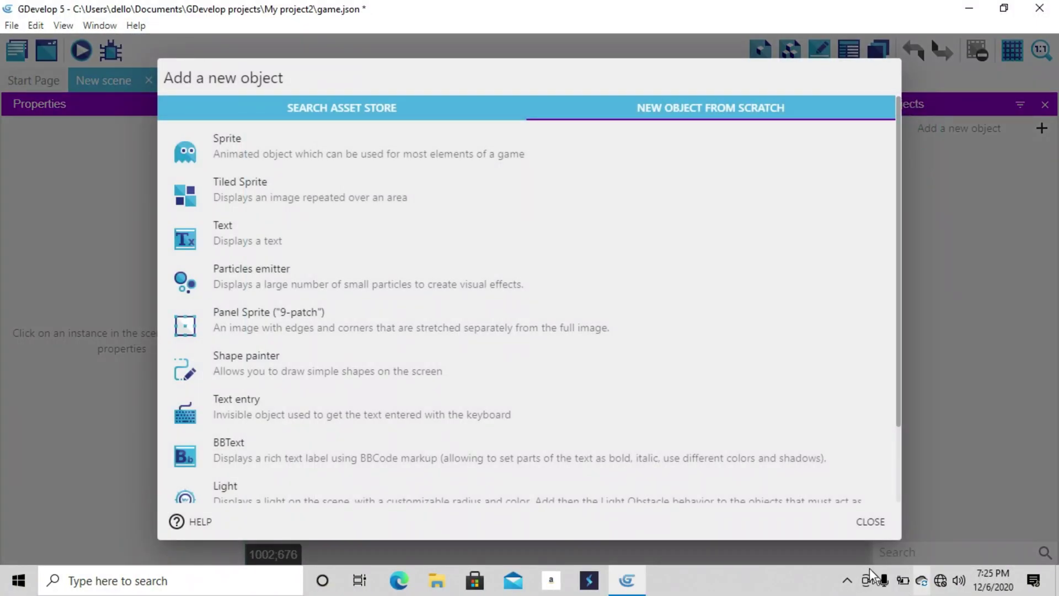
click(872, 523)
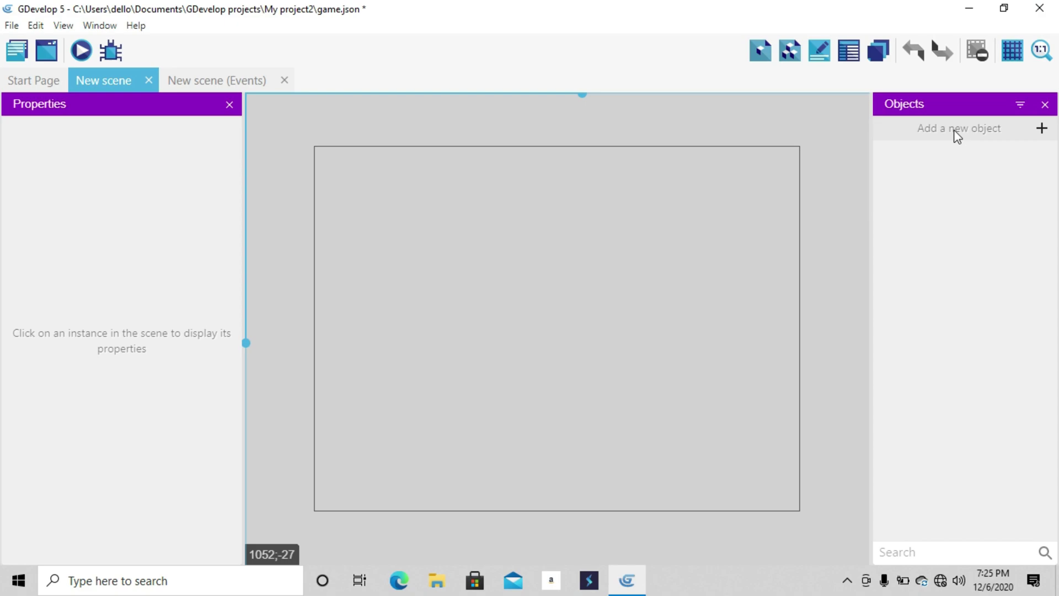
click(984, 138)
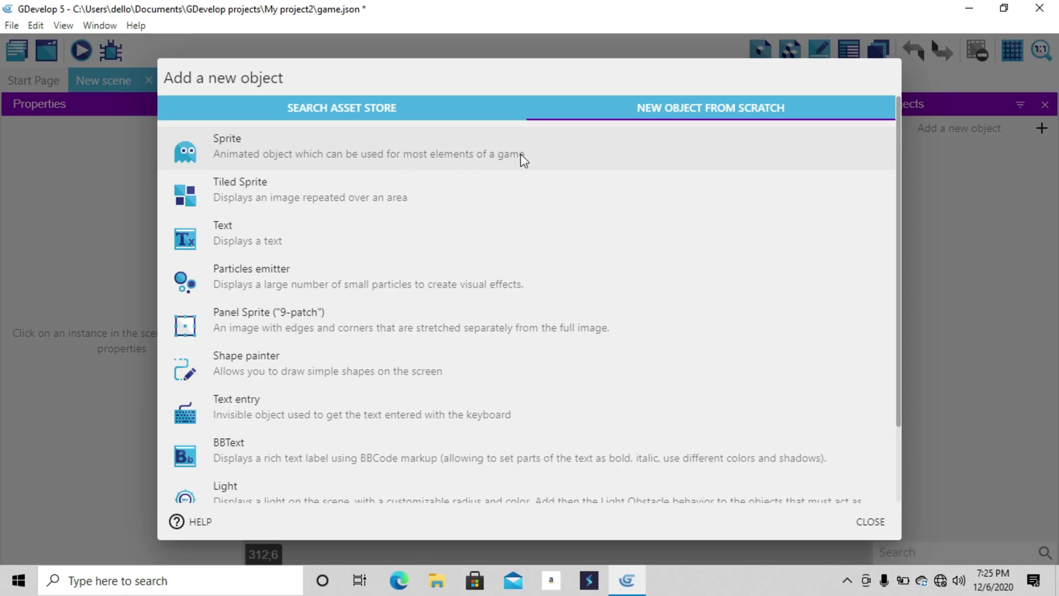
click(503, 156)
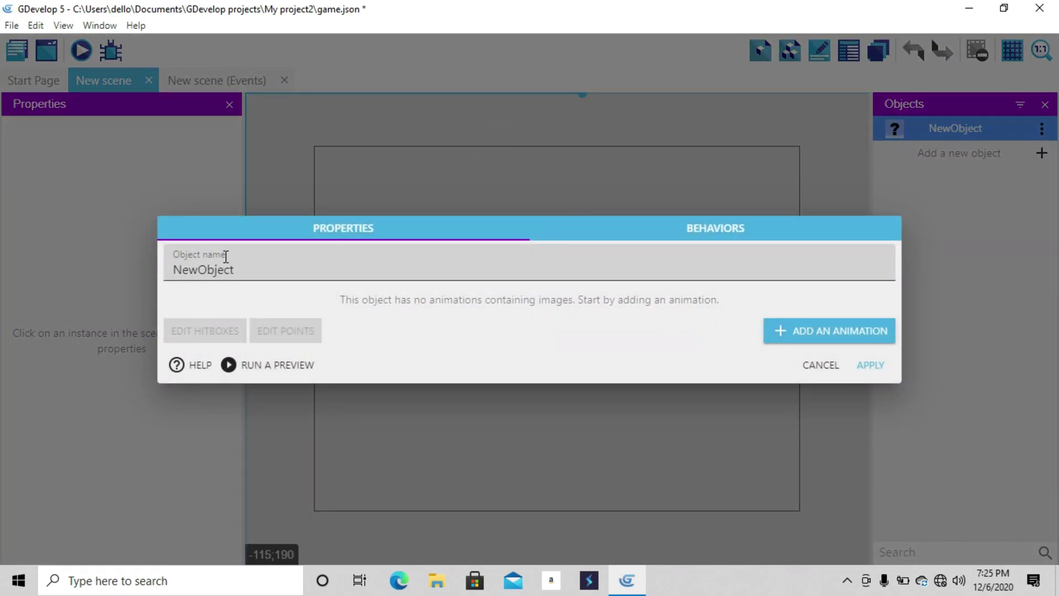
click(811, 336)
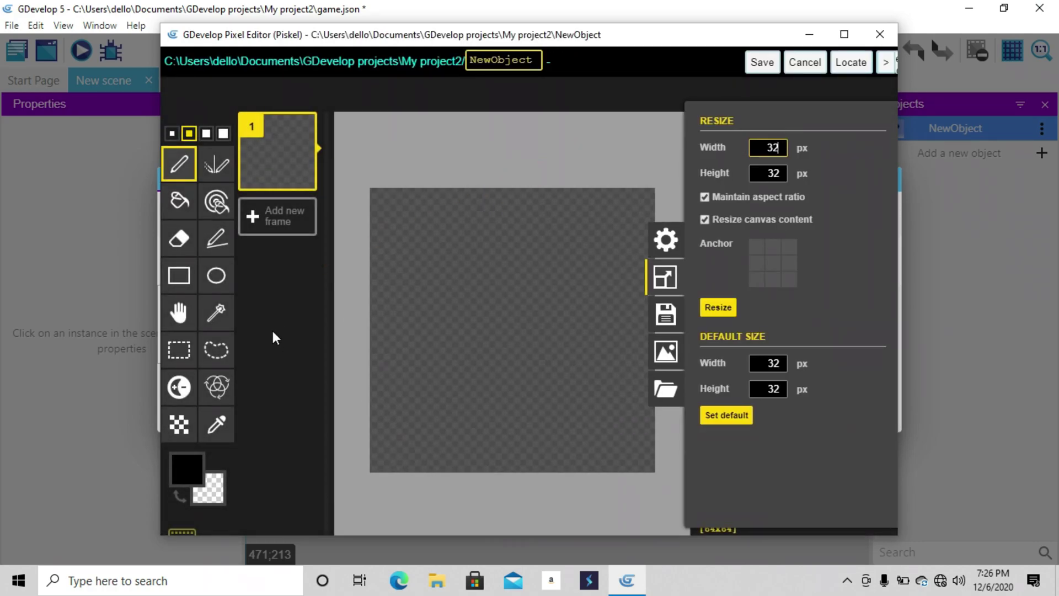
Step: Fill the whole canvas with bright cyan using the bucket tool
click(179, 275)
click(188, 469)
key(b)
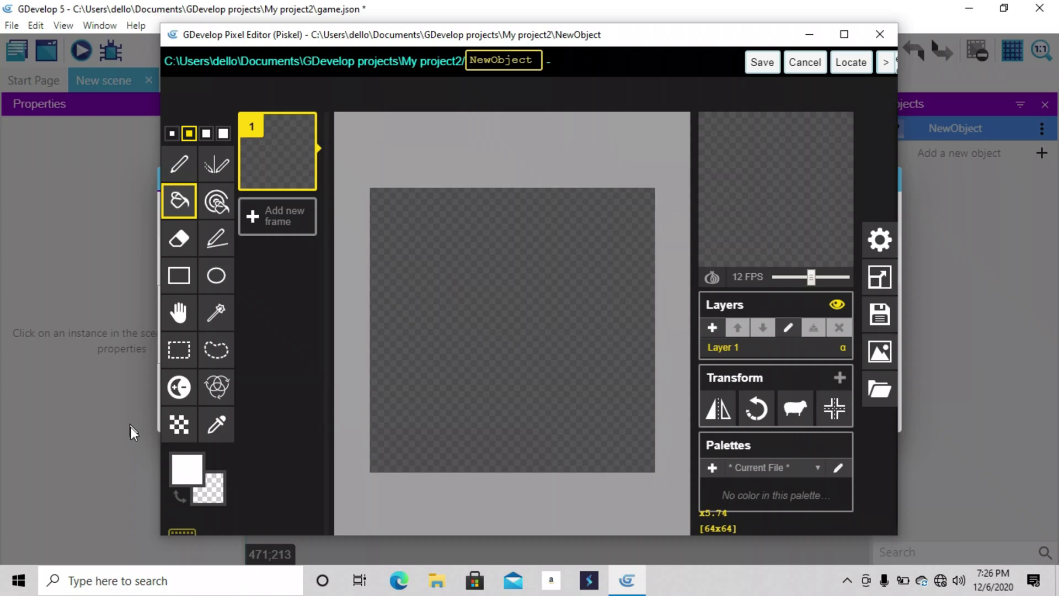
click(443, 296)
click(187, 469)
click(331, 319)
click(513, 331)
Step: Draw dark teal square outlines for both eyes and a border around the canvas
click(187, 470)
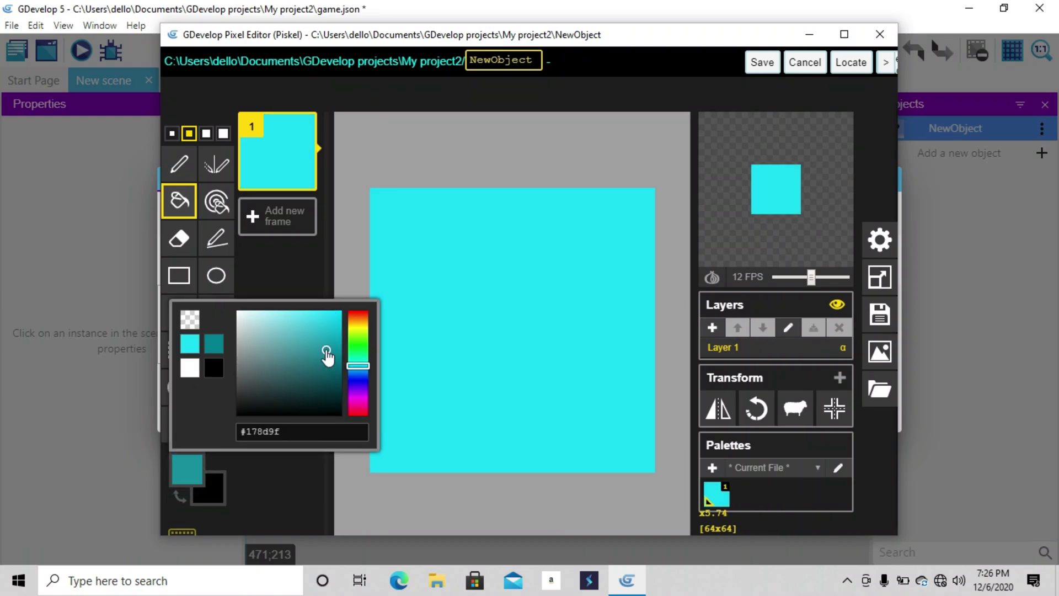
click(357, 364)
click(179, 275)
drag(432, 278, 511, 348)
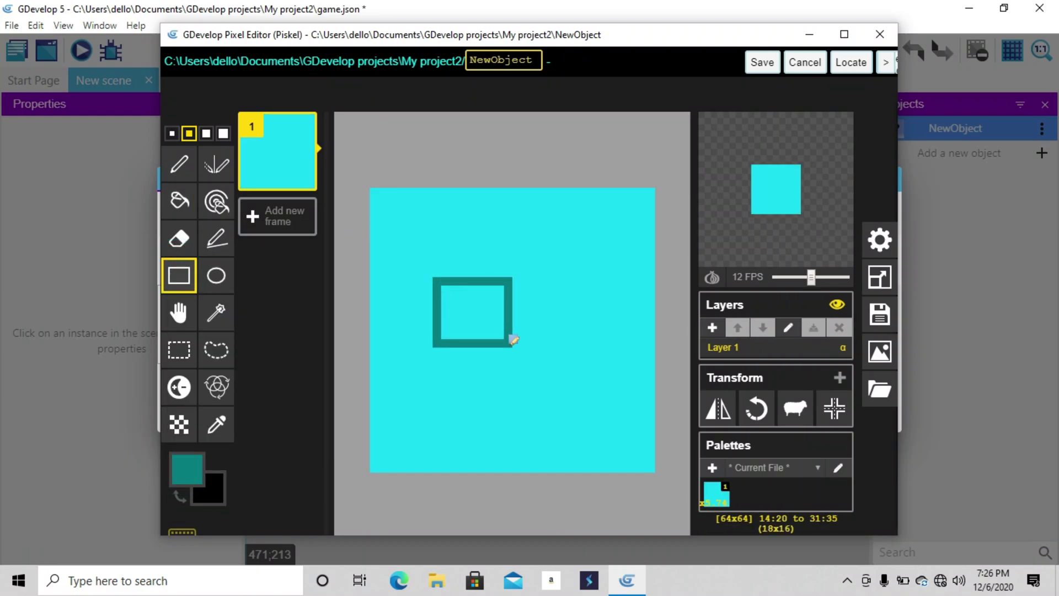
drag(568, 286, 619, 348)
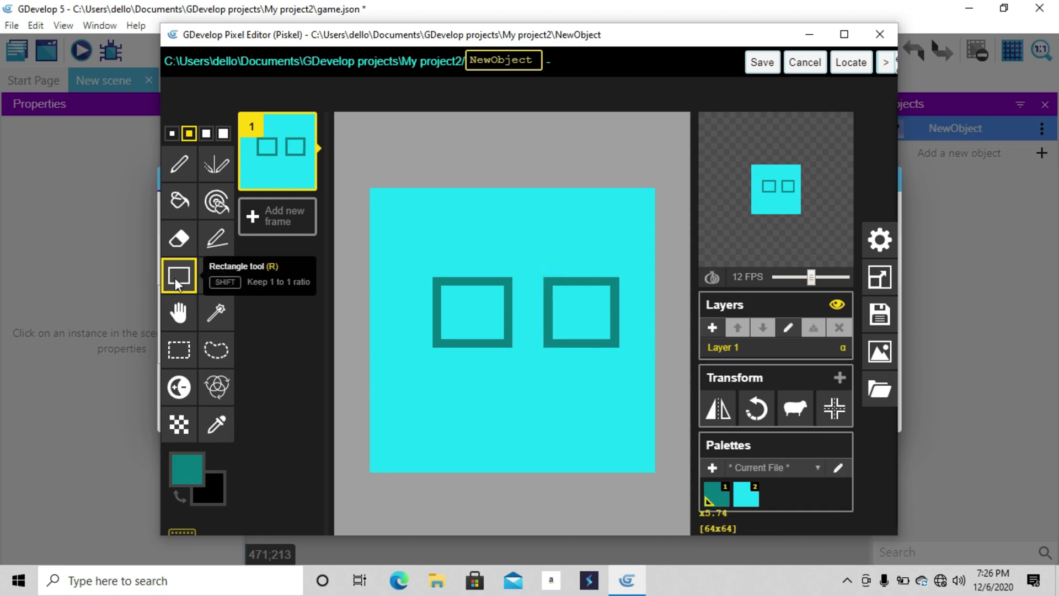
drag(653, 469, 373, 189)
Step: Fill the eye interiors white, then back to a brighter cyan
click(188, 470)
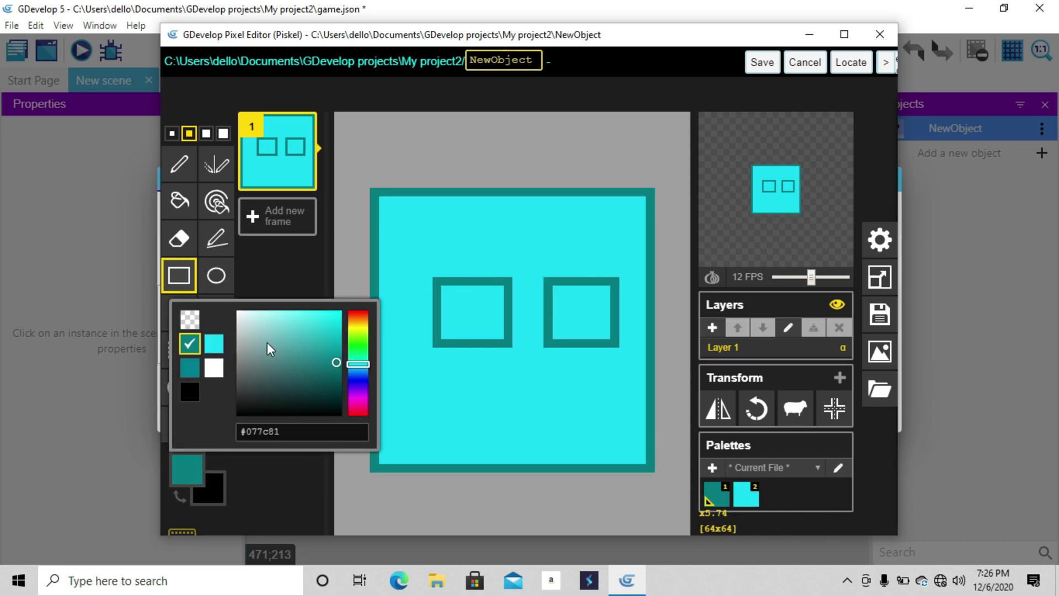
click(214, 367)
click(179, 201)
click(464, 314)
click(747, 494)
click(188, 470)
mouse_move(308, 361)
mouse_down()
mouse_move(307, 326)
mouse_move(339, 312)
mouse_up()
click(466, 336)
Step: Paint green-cyan blocks inside both eyes with the largest freehand pen
key(p)
key(bracketright)
key(bracketright)
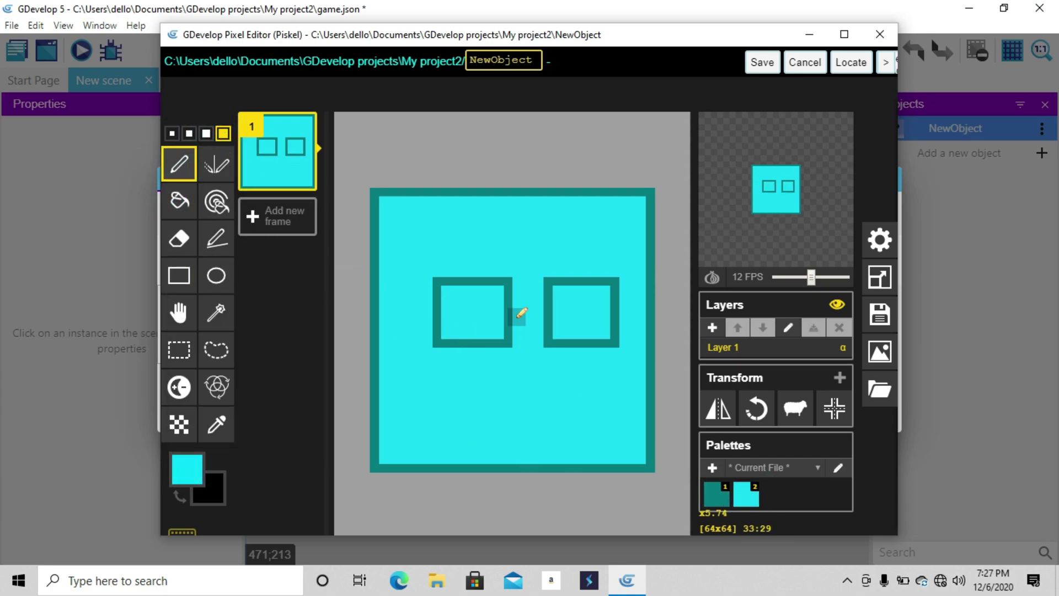
click(187, 470)
click(359, 367)
click(499, 306)
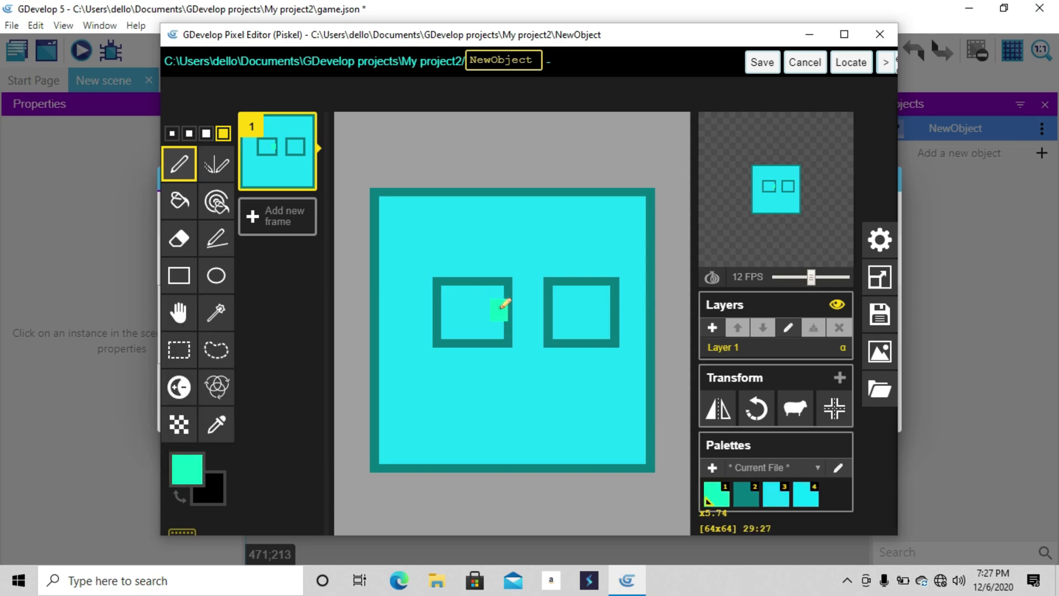
drag(447, 339, 477, 335)
click(583, 340)
click(601, 308)
Step: Resize the canvas to 32×32 and paint bright green squares in both eyes
click(879, 278)
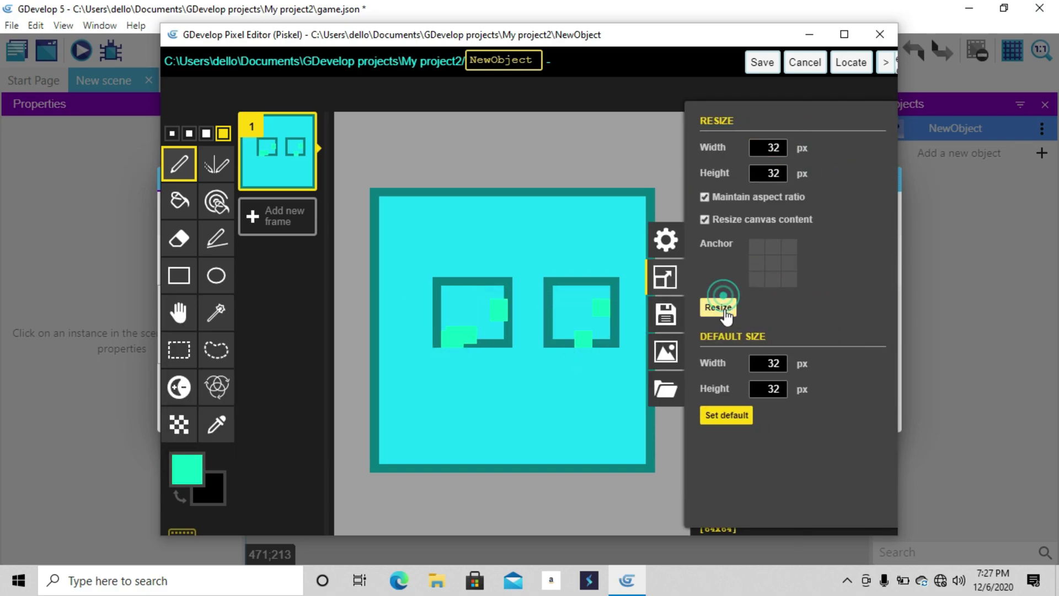
click(187, 470)
click(356, 351)
click(491, 296)
click(446, 340)
click(601, 349)
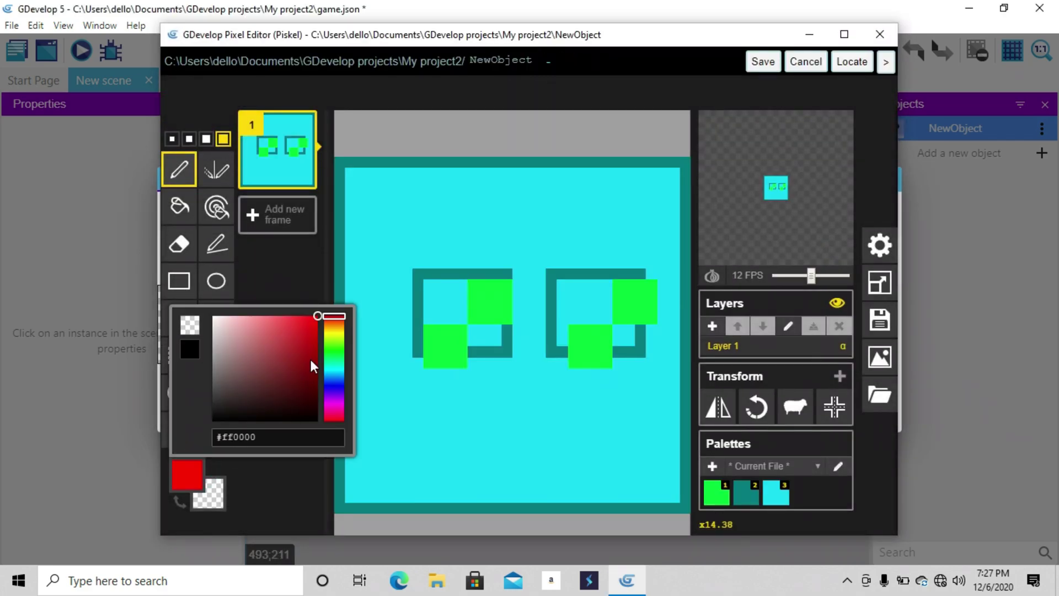
Step: Fill the sprite background, remaining eye areas and green blocks with dark red
click(316, 390)
key(b)
click(437, 343)
click(662, 308)
click(615, 305)
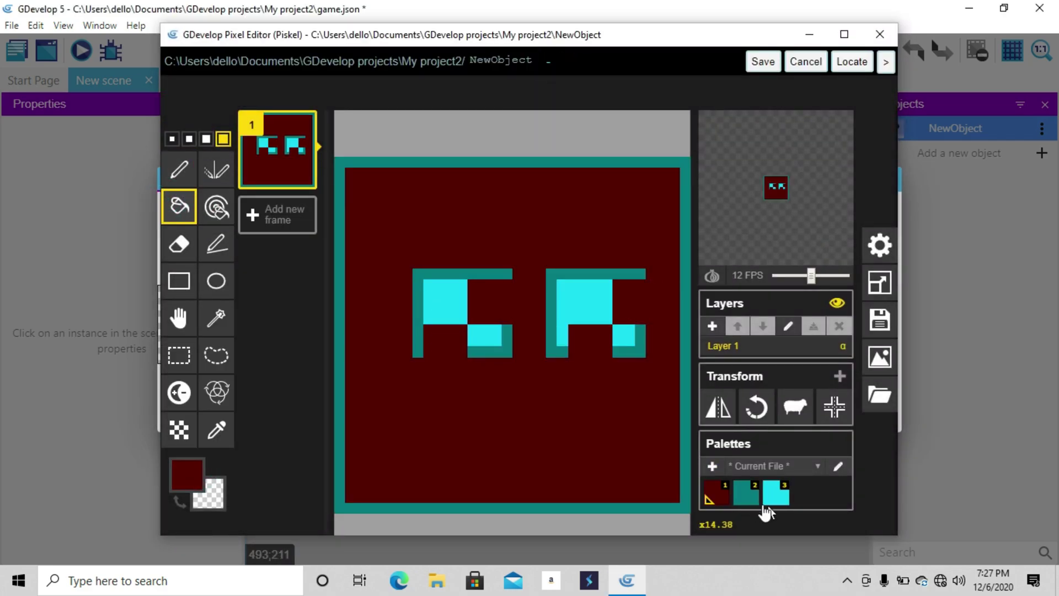
Step: Draw a one-pixel teal line under the right eye, then undo it
click(179, 170)
click(746, 494)
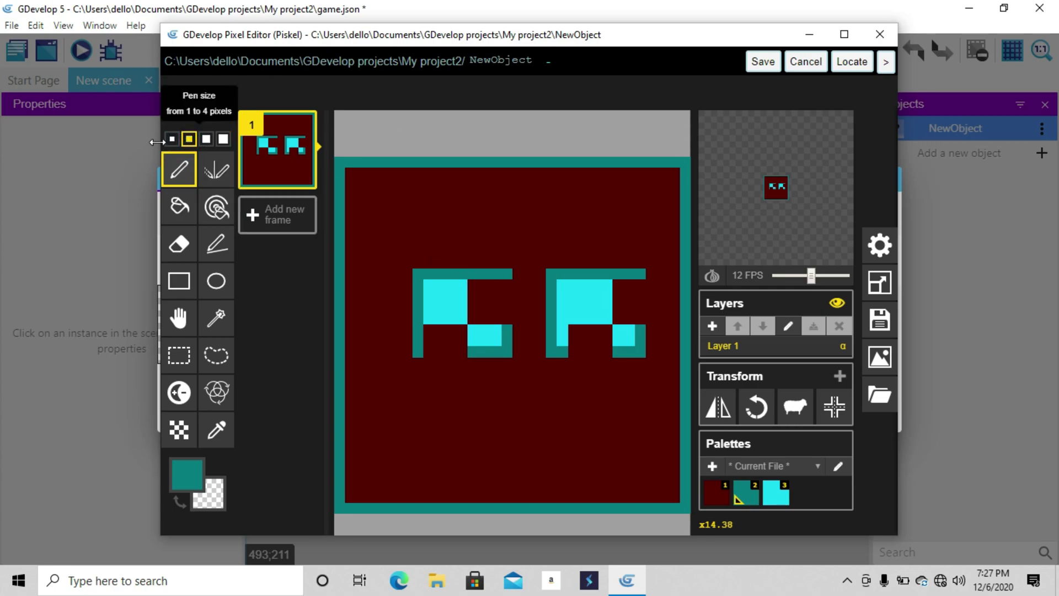
click(172, 139)
key(l)
drag(559, 355, 598, 354)
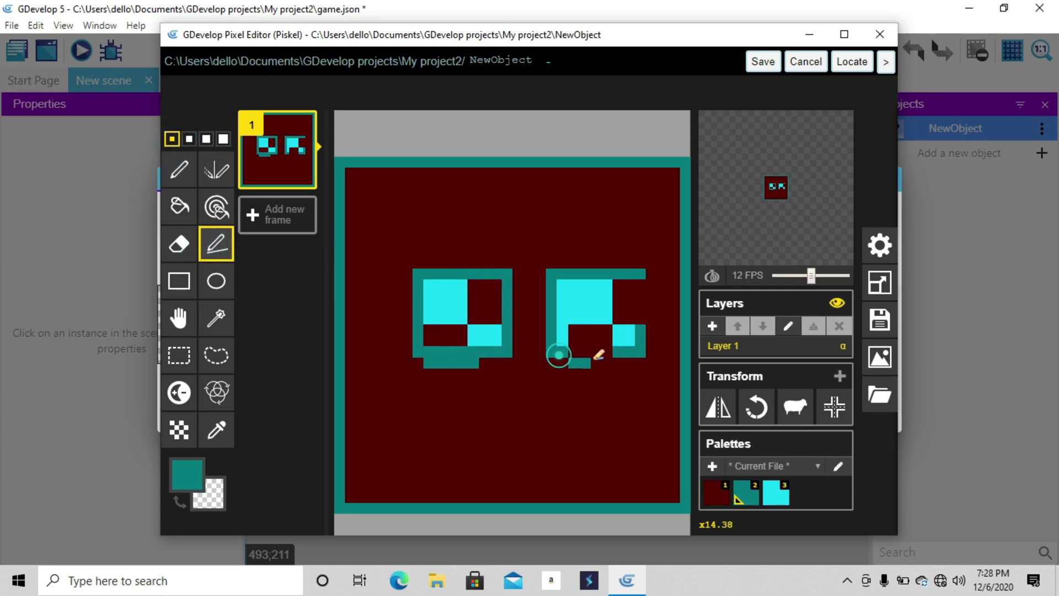
key(ctrl+z)
Step: Fill both eyes with cyan
click(179, 206)
click(484, 299)
click(621, 307)
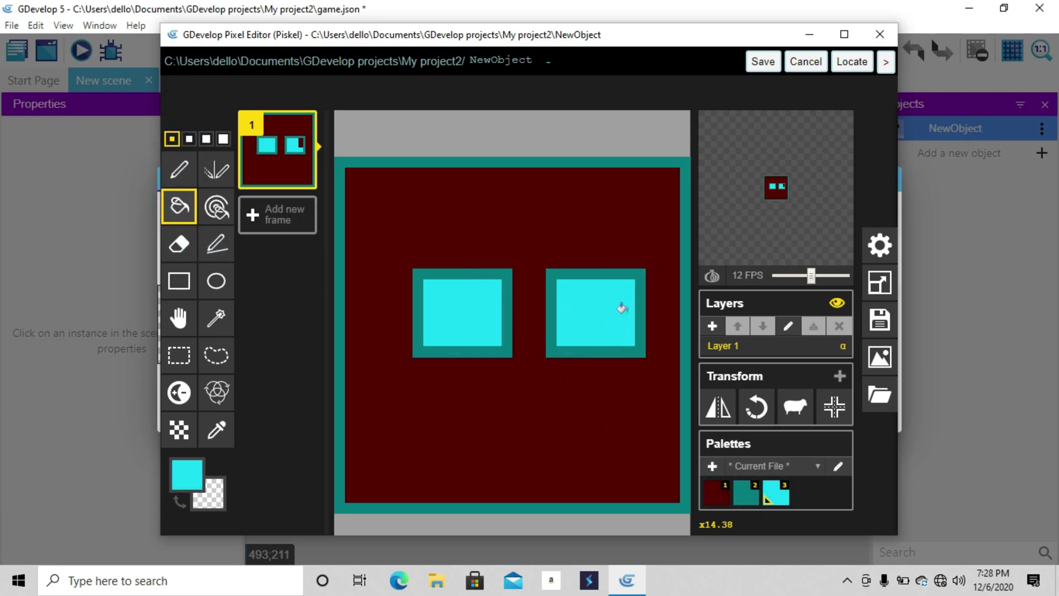
click(187, 474)
Step: Fill the sprite background black and save the image back to GDevelop
click(241, 318)
click(450, 229)
click(188, 474)
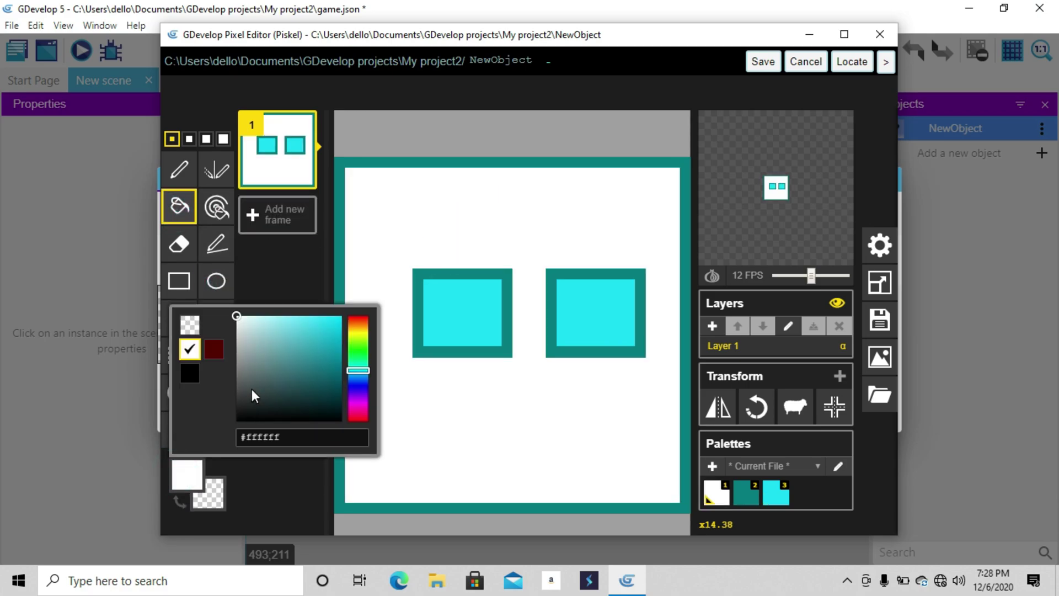
click(249, 414)
click(497, 240)
click(755, 69)
Step: Drag NewObject onto the scene and nudge it slightly left of centre
click(870, 414)
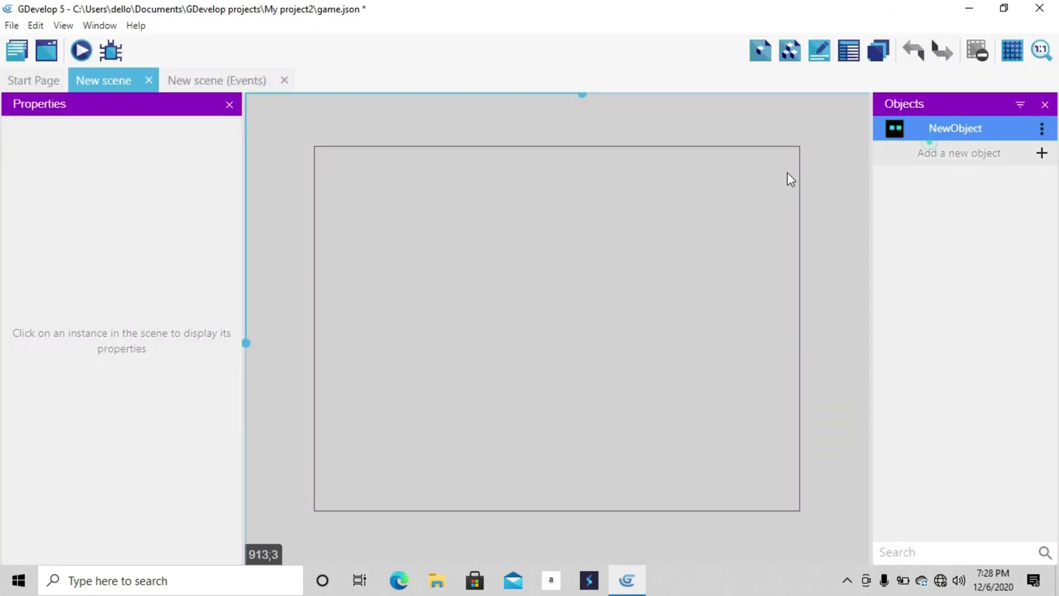
click(960, 152)
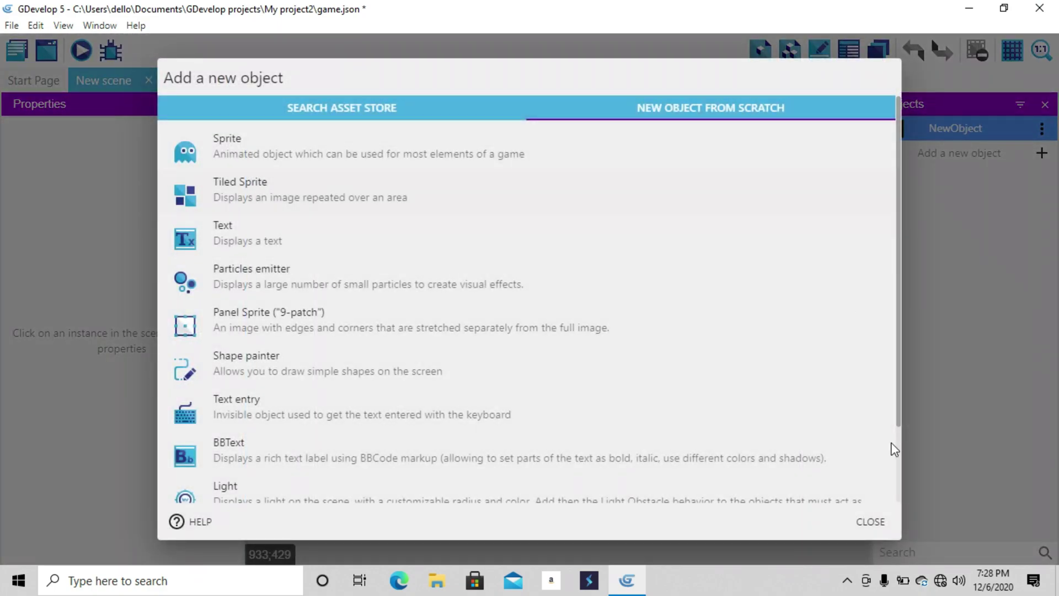
click(878, 520)
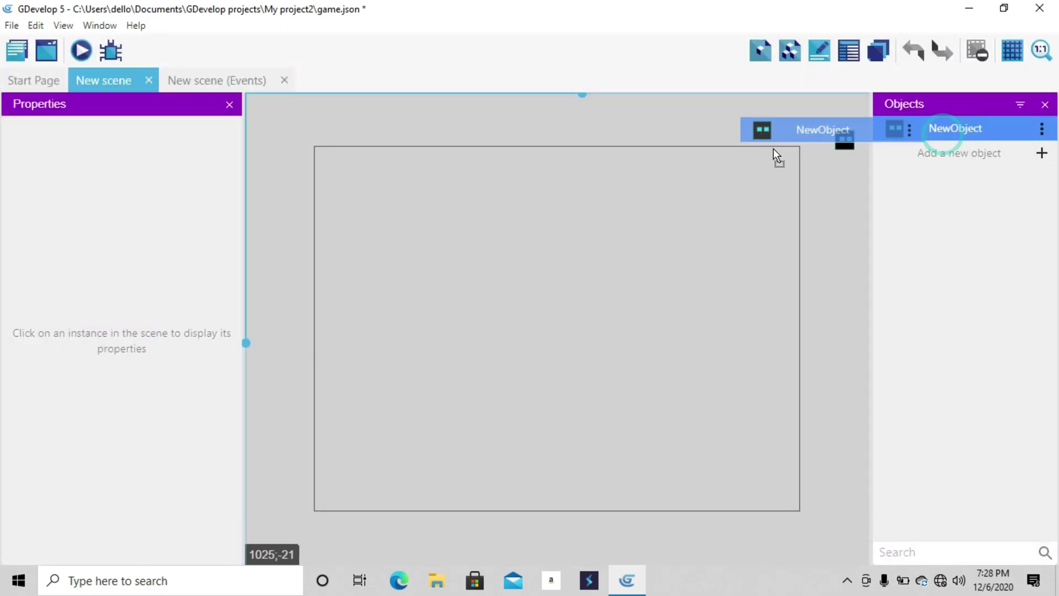
drag(956, 131, 584, 305)
scroll(630, 298, up, 2)
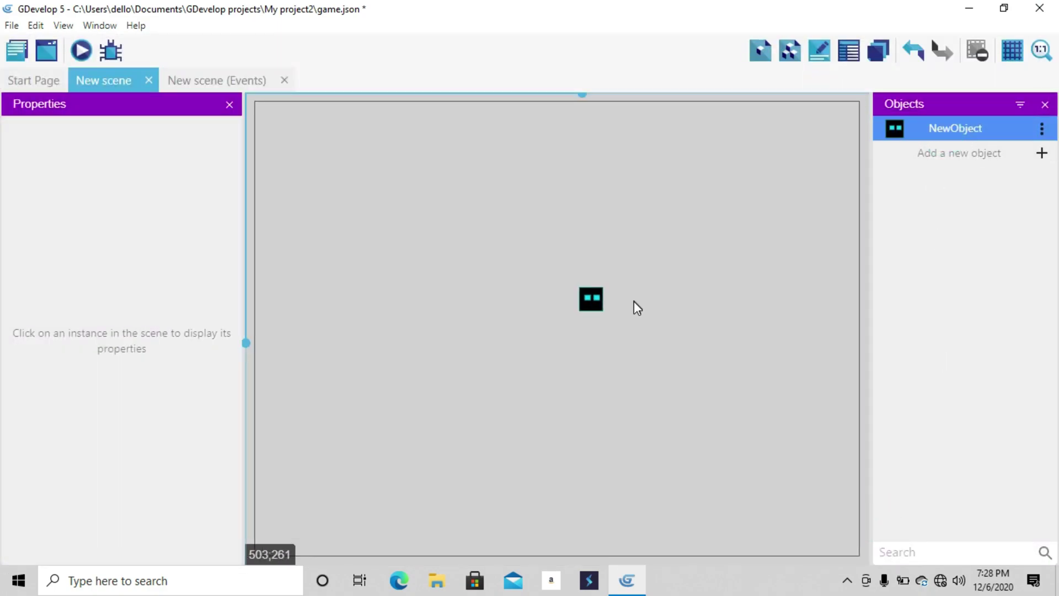
scroll(591, 300, down, 1)
scroll(621, 295, up, 2)
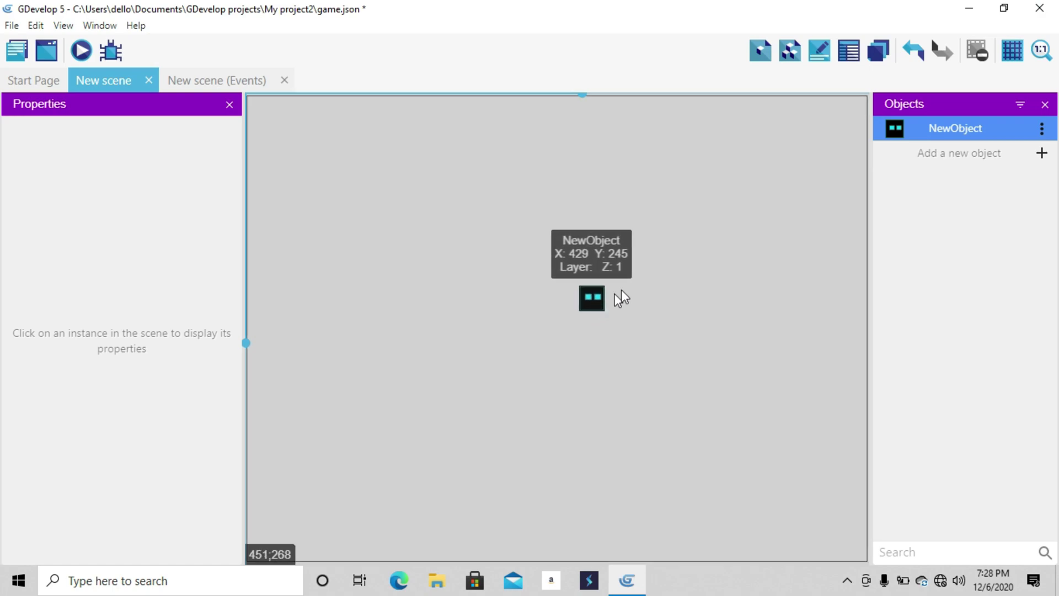
drag(606, 307, 558, 297)
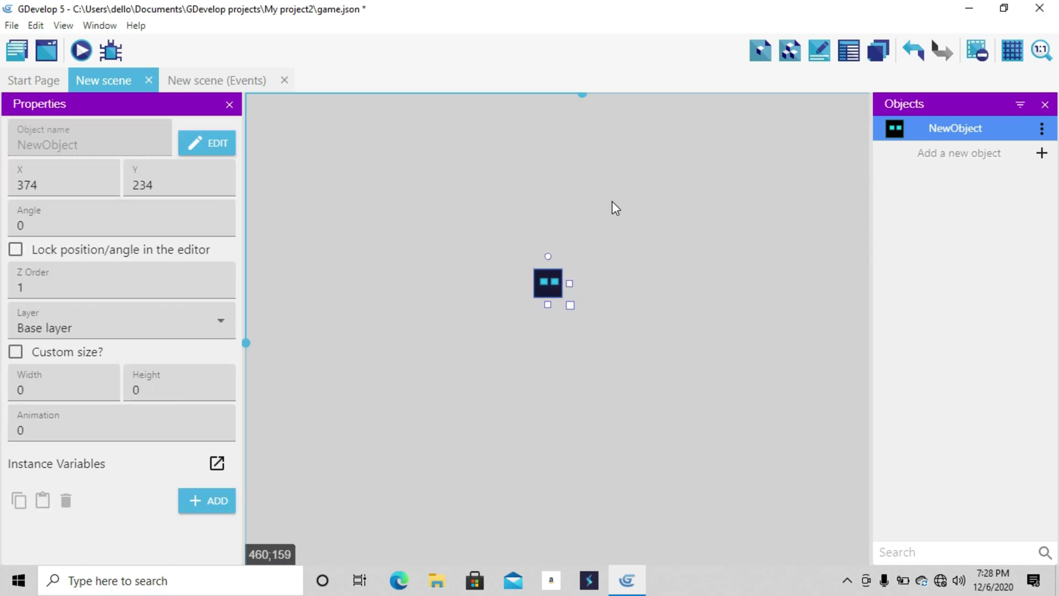
click(605, 217)
scroll(506, 185, down, 1)
Step: Set the scene background colour to white (FFFFFF) in Scene properties
right_click(506, 184)
click(601, 215)
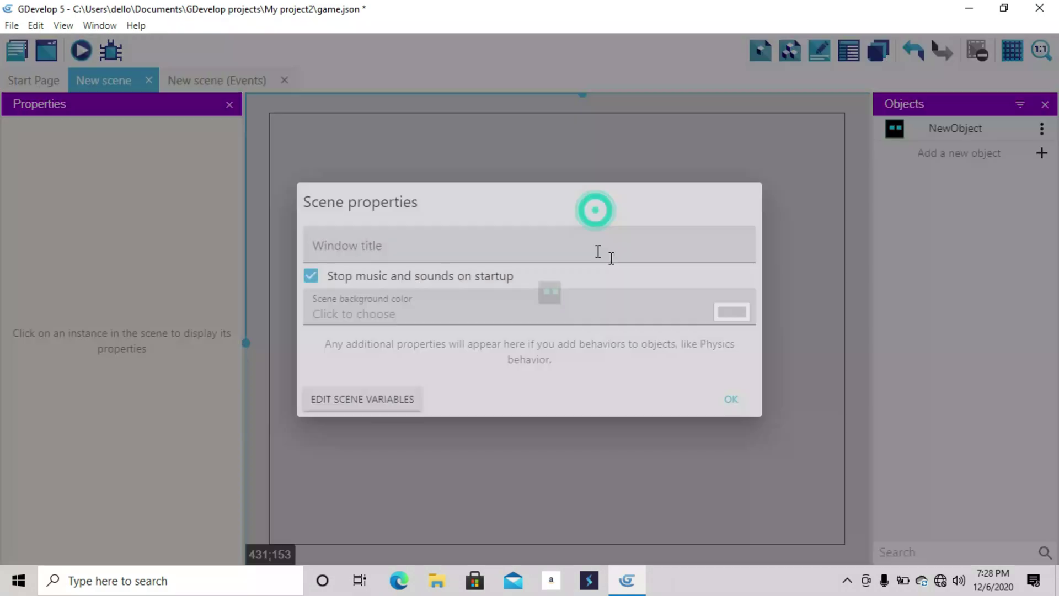
click(731, 309)
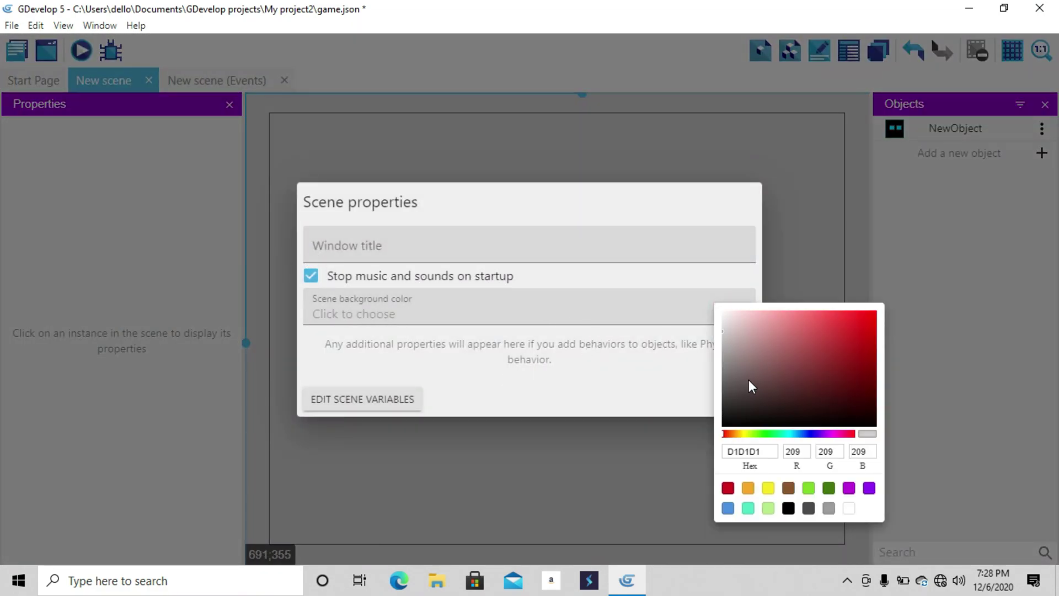
drag(736, 357, 721, 309)
click(672, 412)
click(740, 403)
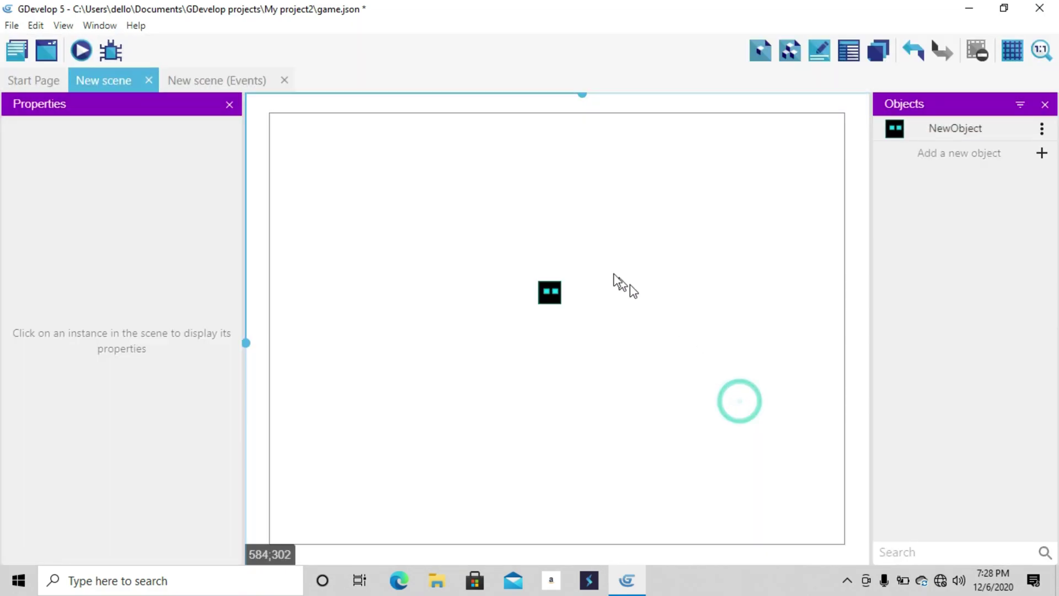
scroll(579, 199, down, 1)
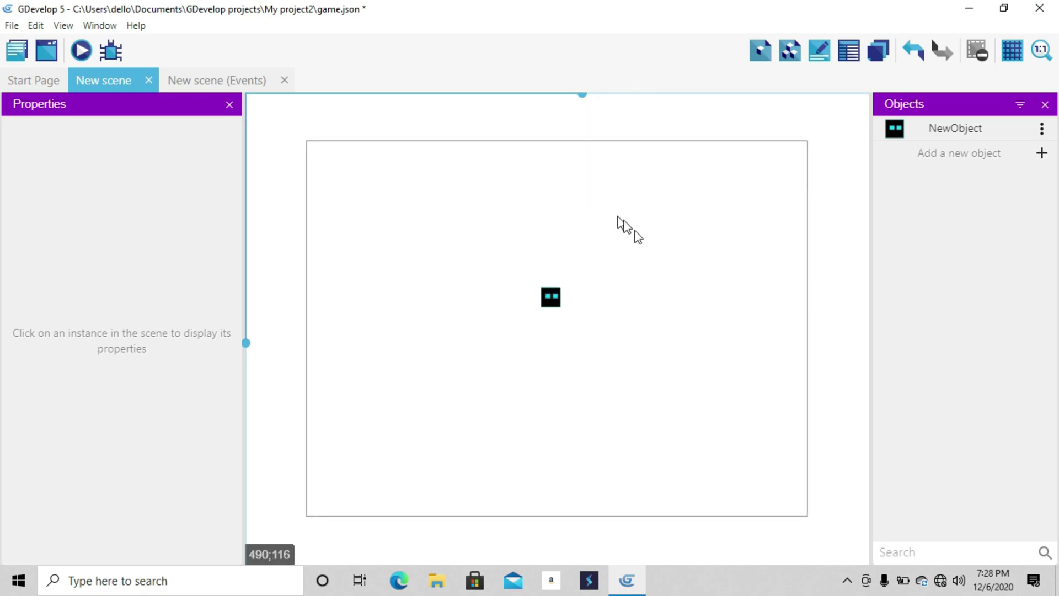
Step: Run and close a scene preview, then bring up NewObject's editing options
click(81, 51)
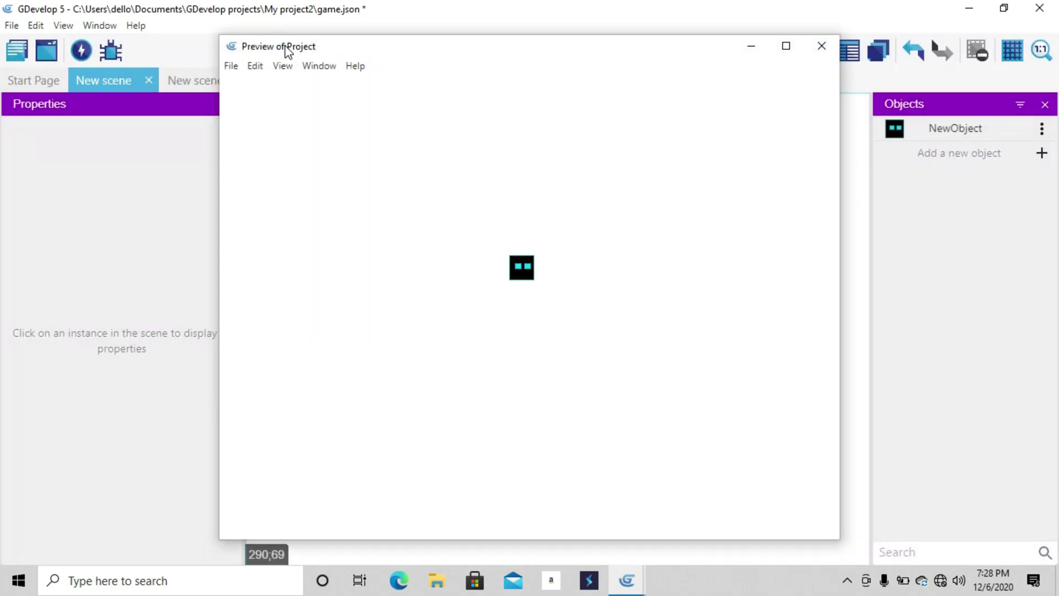
drag(287, 51, 321, 60)
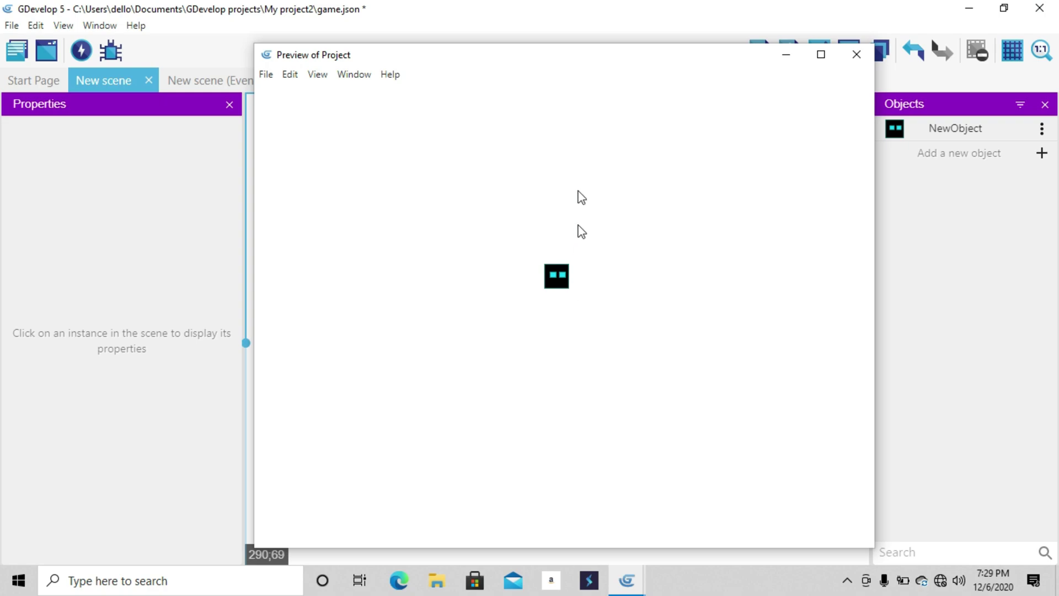
click(857, 54)
right_click(563, 230)
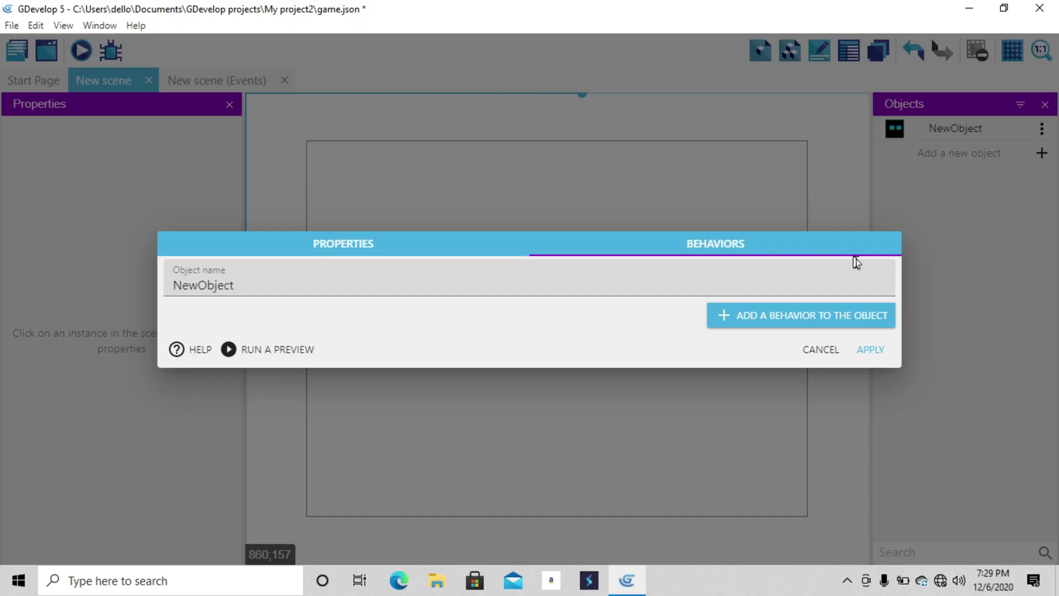
Step: Add the Top-down movement behavior to NewObject and launch a preview
click(779, 323)
scroll(248, 248, down, 2)
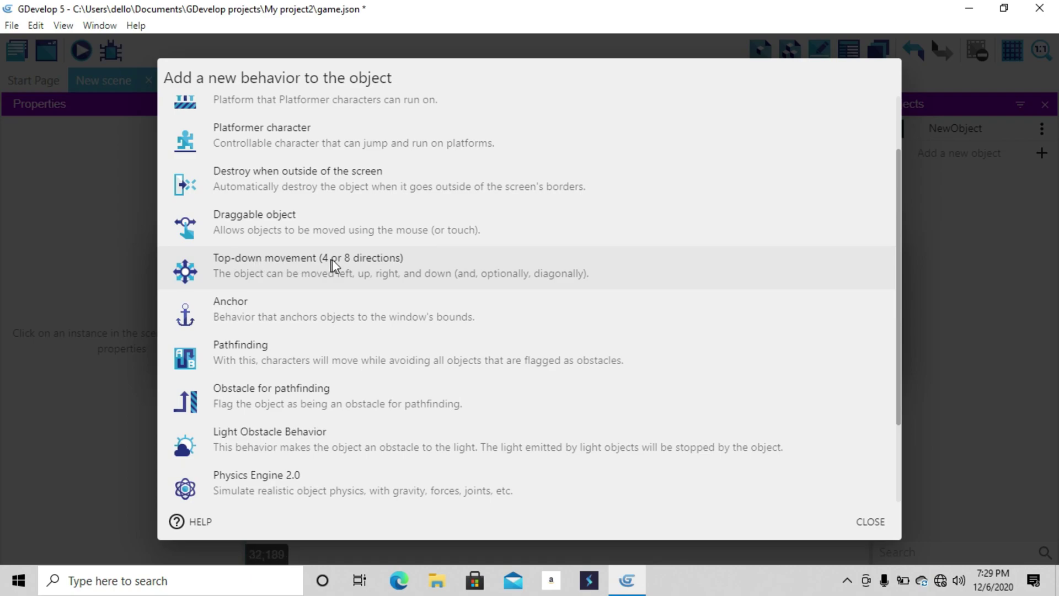
click(393, 266)
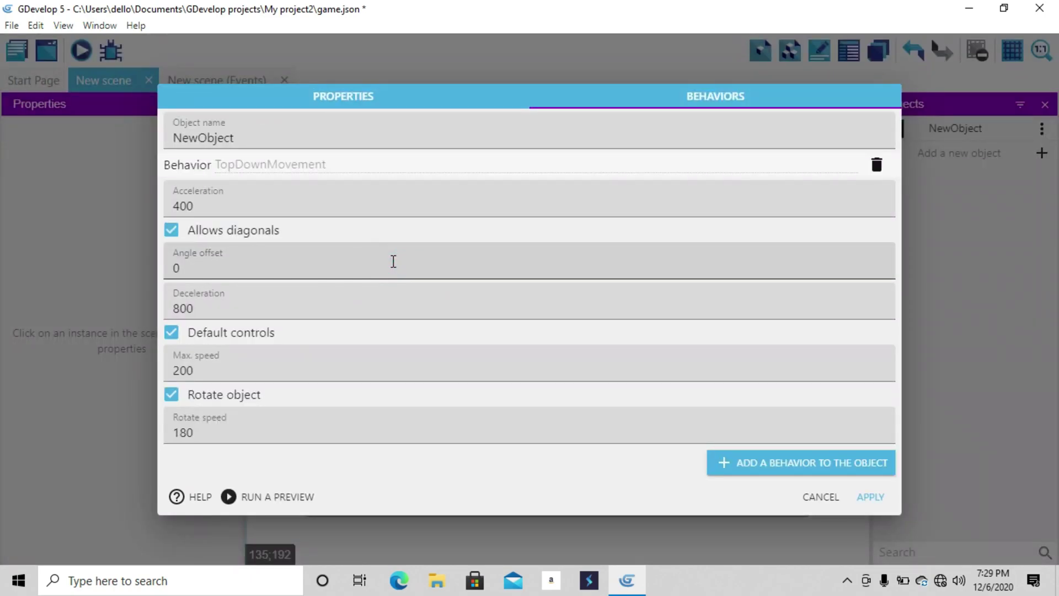
click(869, 500)
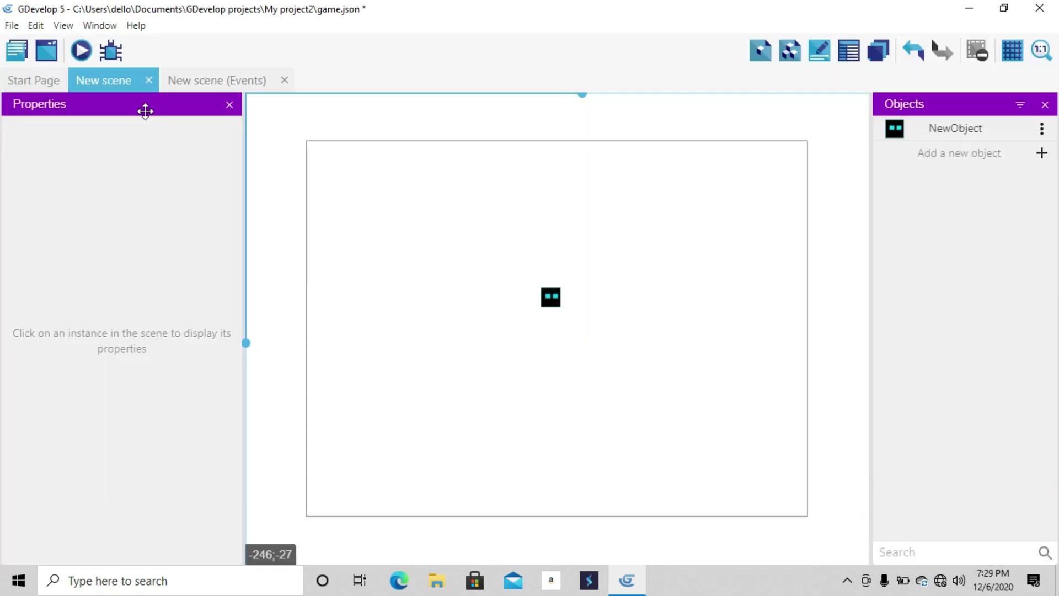
click(80, 51)
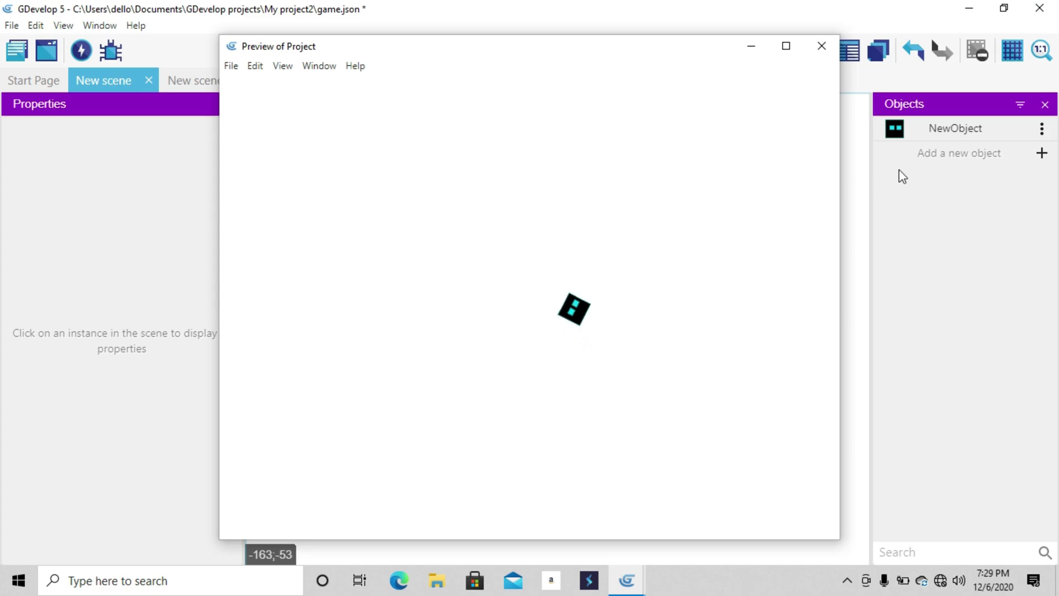
Step: Uncheck Rotate object in NewObject's Top-down movement behavior and preview again
click(822, 48)
click(1043, 128)
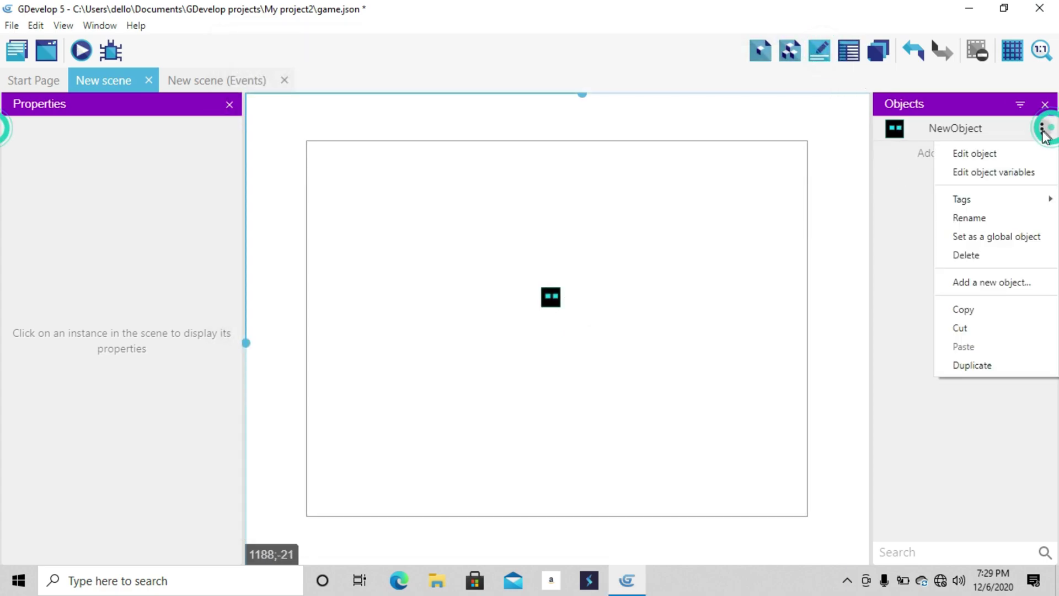
click(997, 153)
click(732, 184)
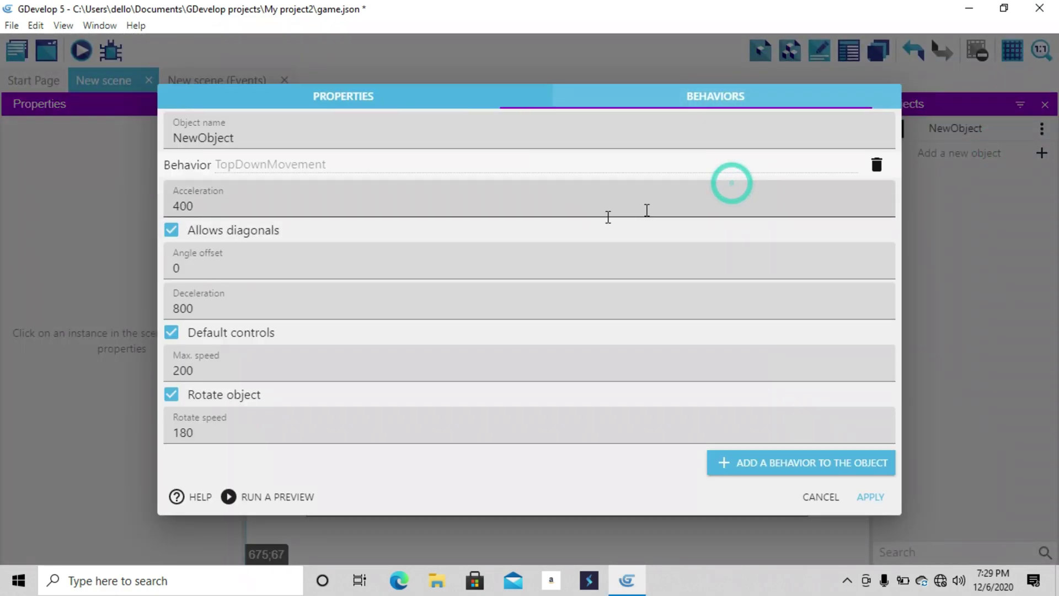
click(173, 396)
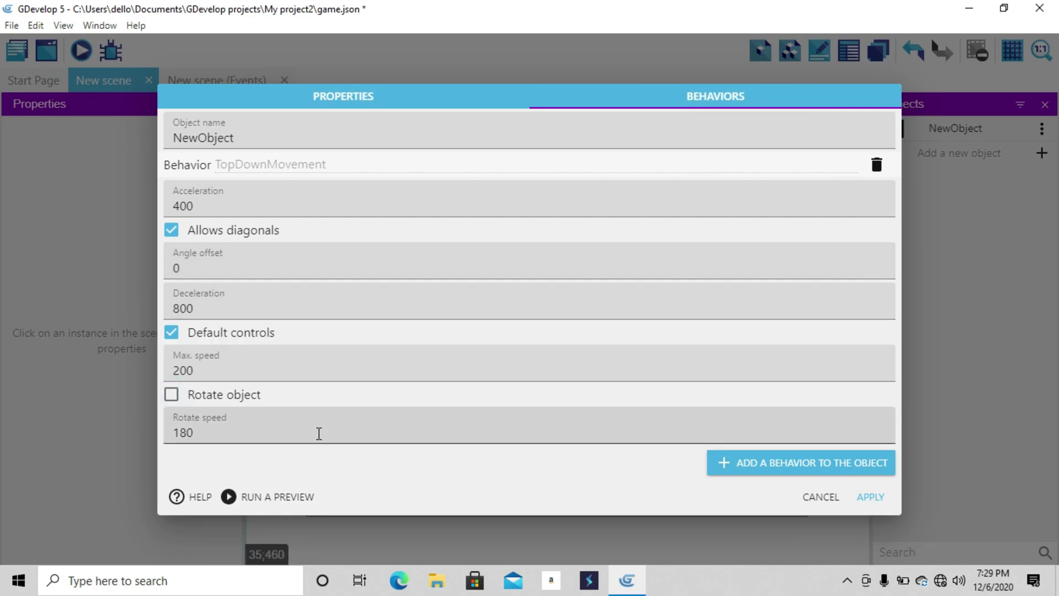
click(861, 498)
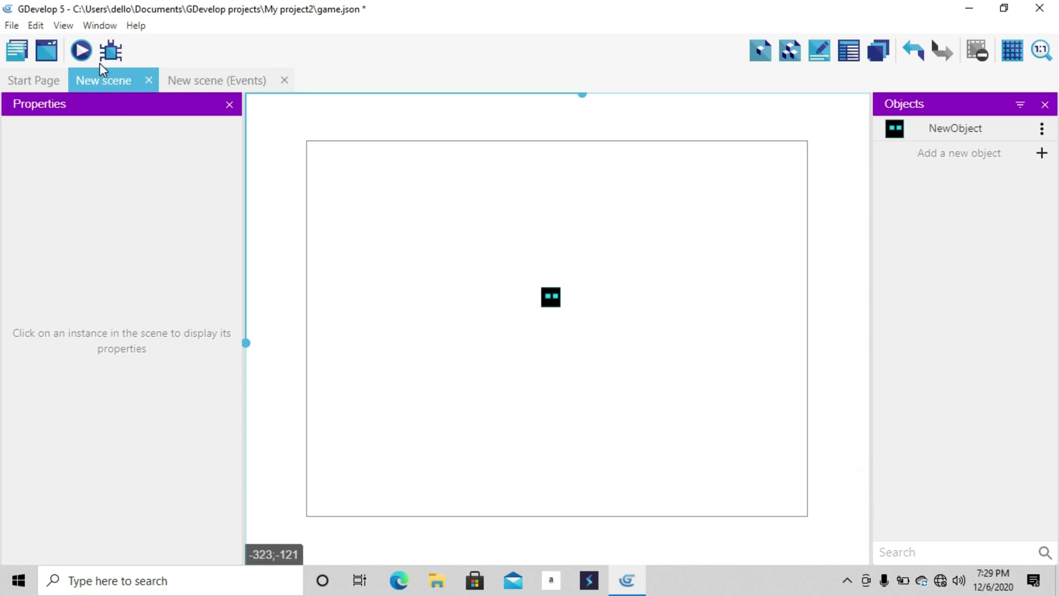
click(80, 50)
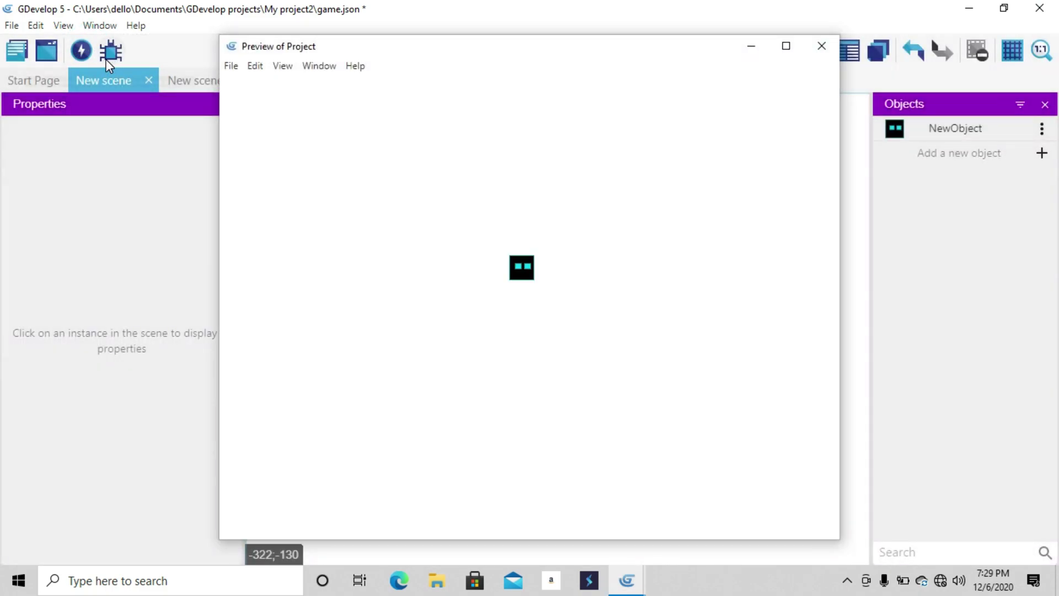